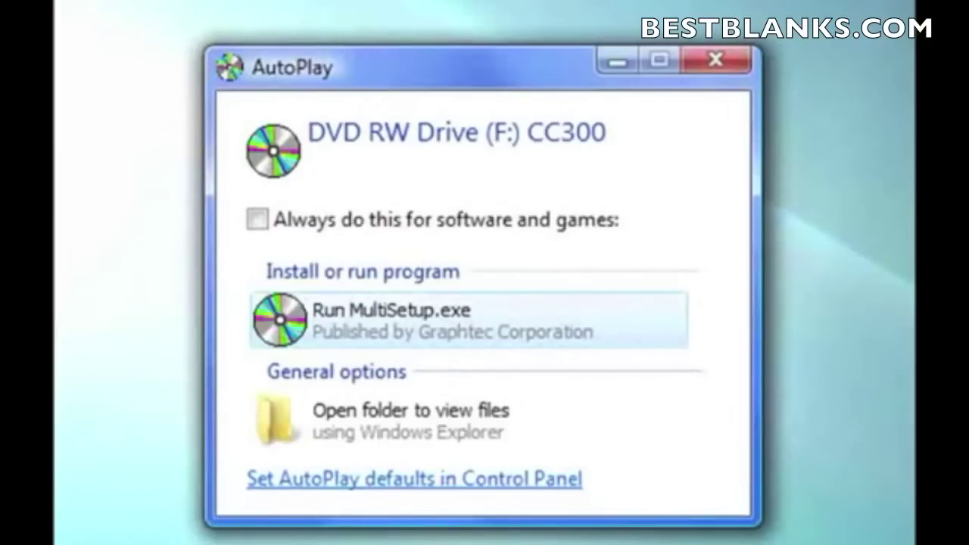
# - Run MultiSetup.exe from the disc and launch the Cutting Master 2 installation
pyautogui.click(446, 317)
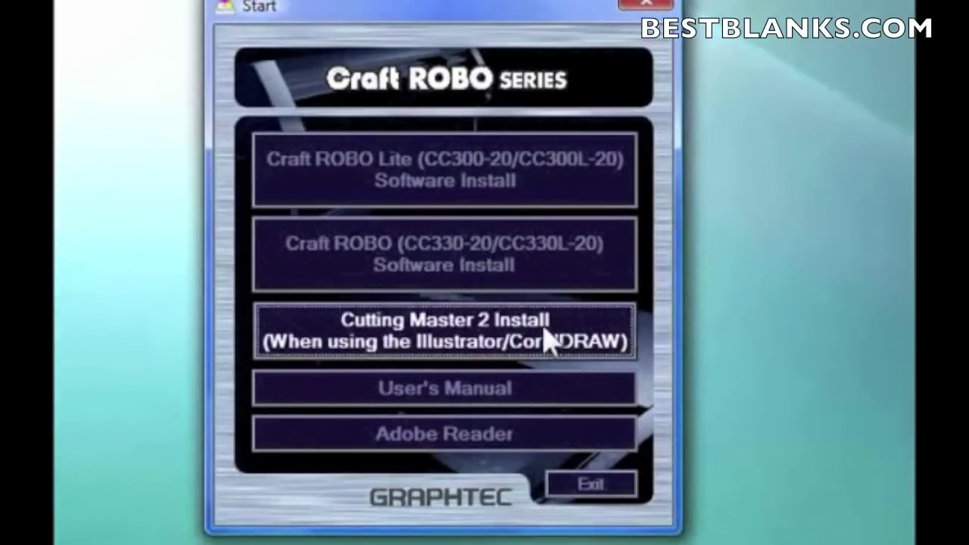
pyautogui.click(550, 333)
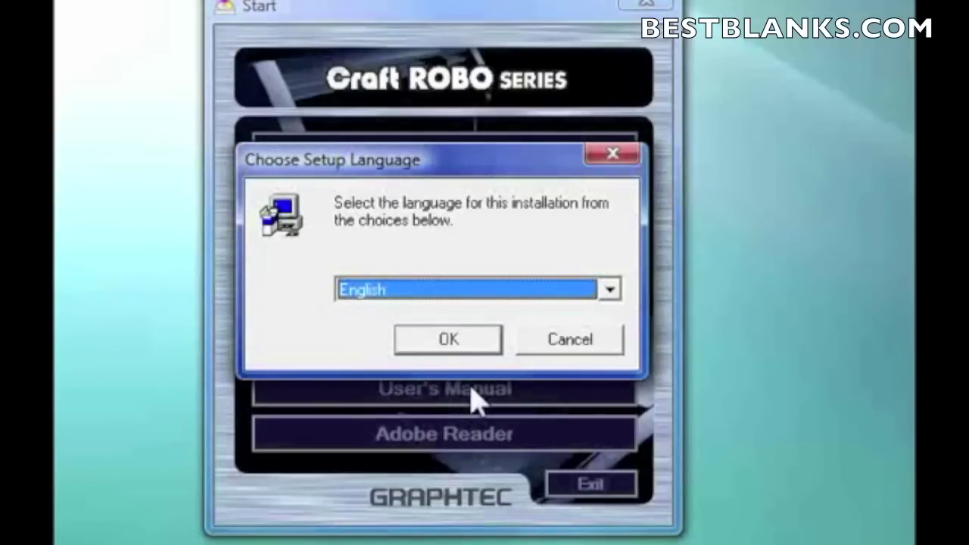
# - Choose English for setup, continue past the product and welcome pages, and accept the licence
pyautogui.click(452, 345)
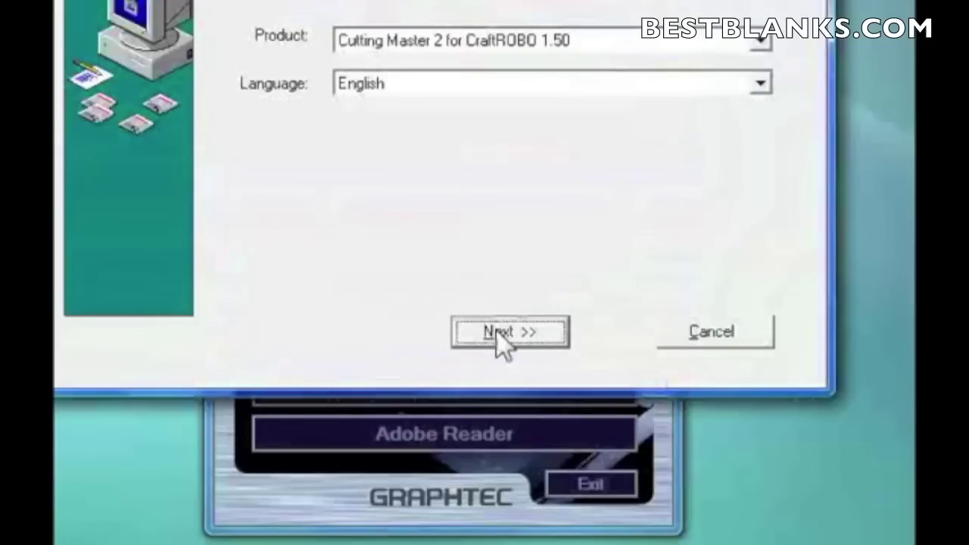
pyautogui.click(504, 341)
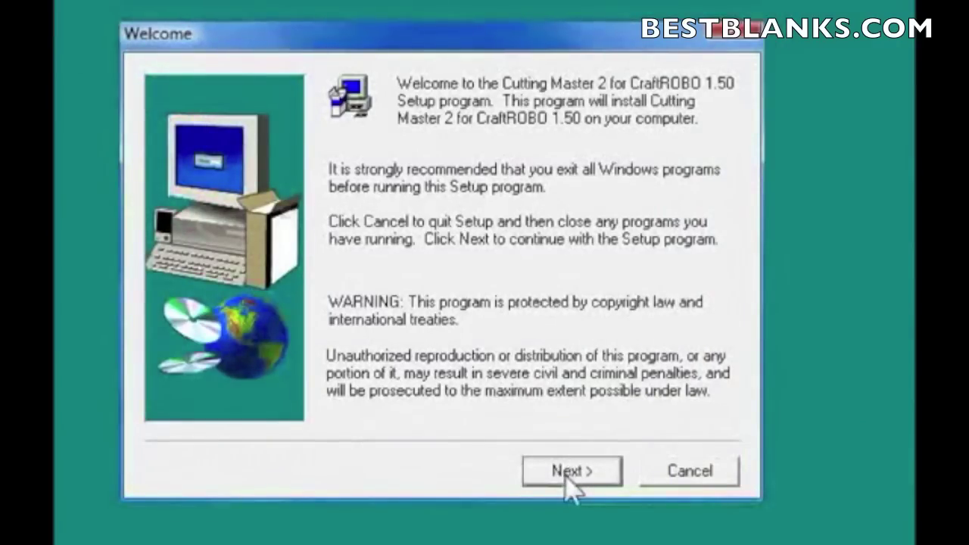
pyautogui.click(568, 479)
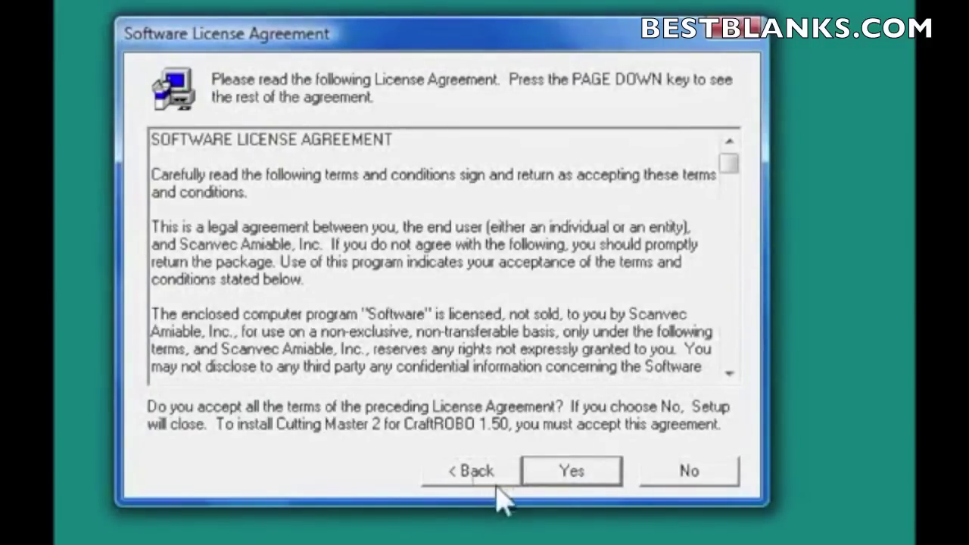
pyautogui.click(584, 477)
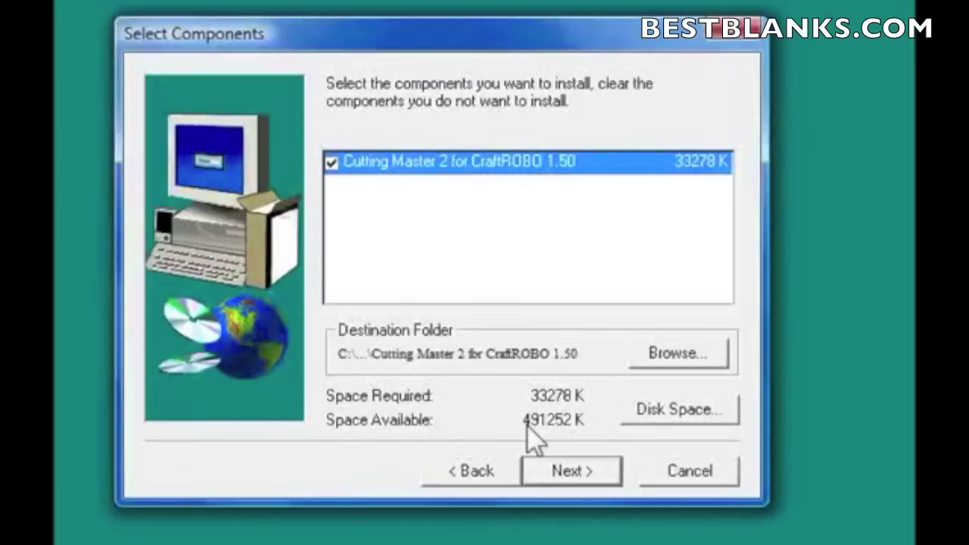
# - Keep the default component, destination and program folder, and install with a desktop icon
pyautogui.click(572, 477)
pyautogui.click(576, 482)
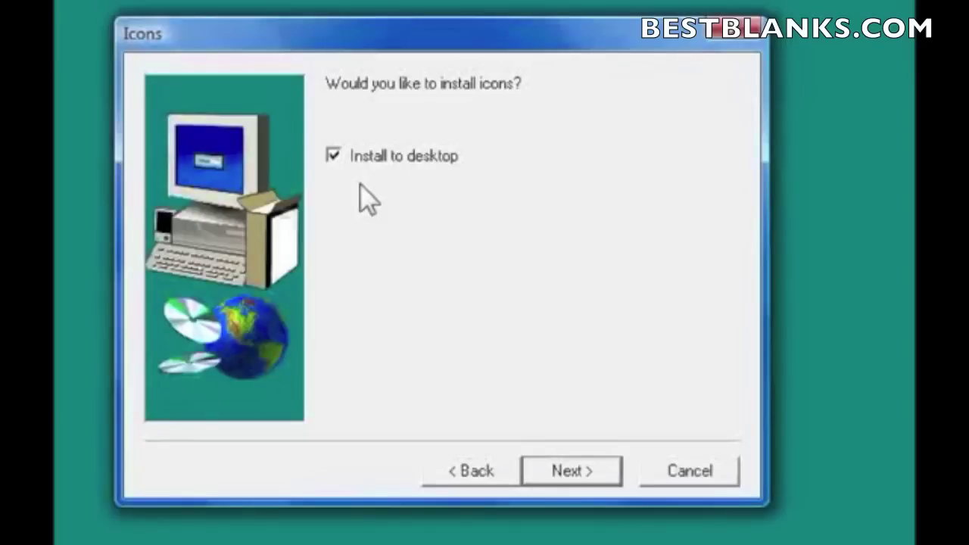
pyautogui.click(567, 476)
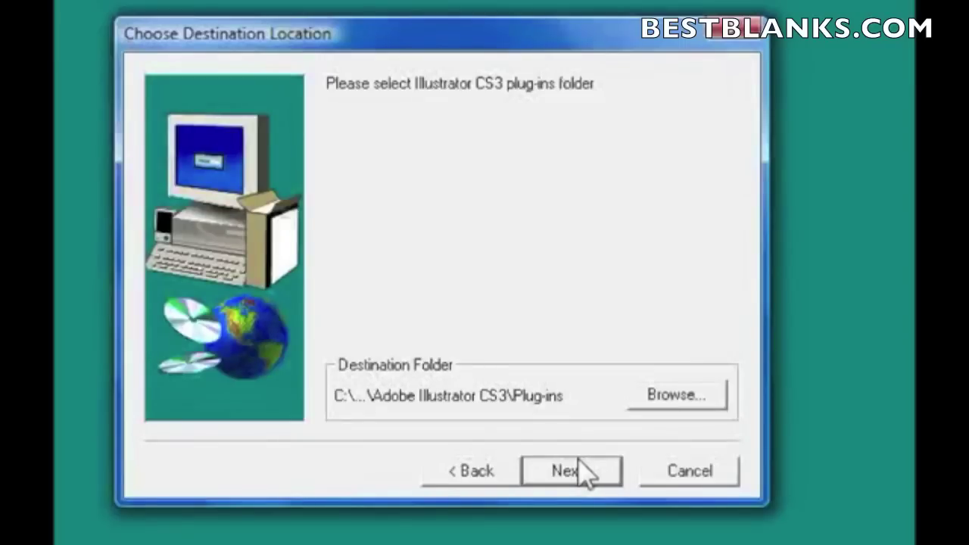
# - Install into the Illustrator CS3 Plug-ins folder, clear old preferences, and exit the Craft ROBO launcher
pyautogui.click(583, 474)
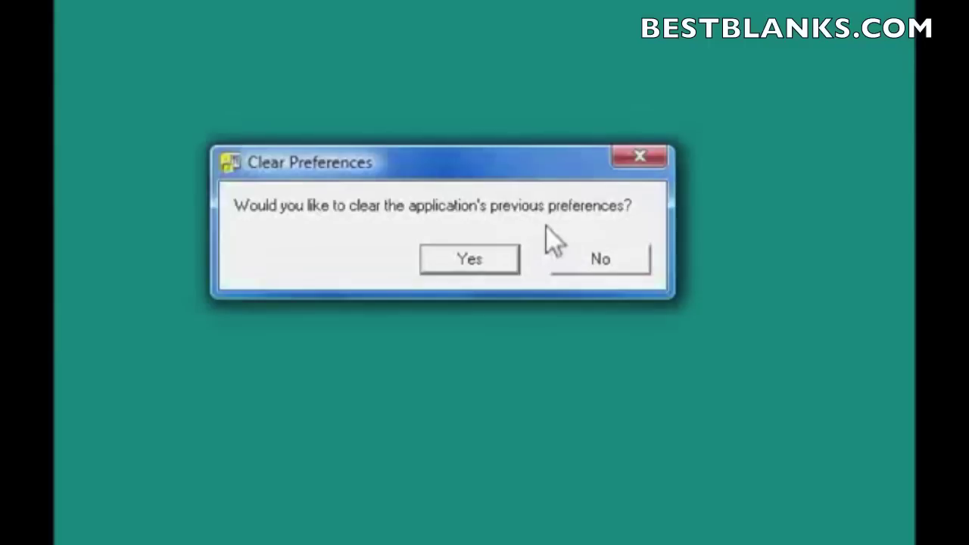
pyautogui.click(485, 259)
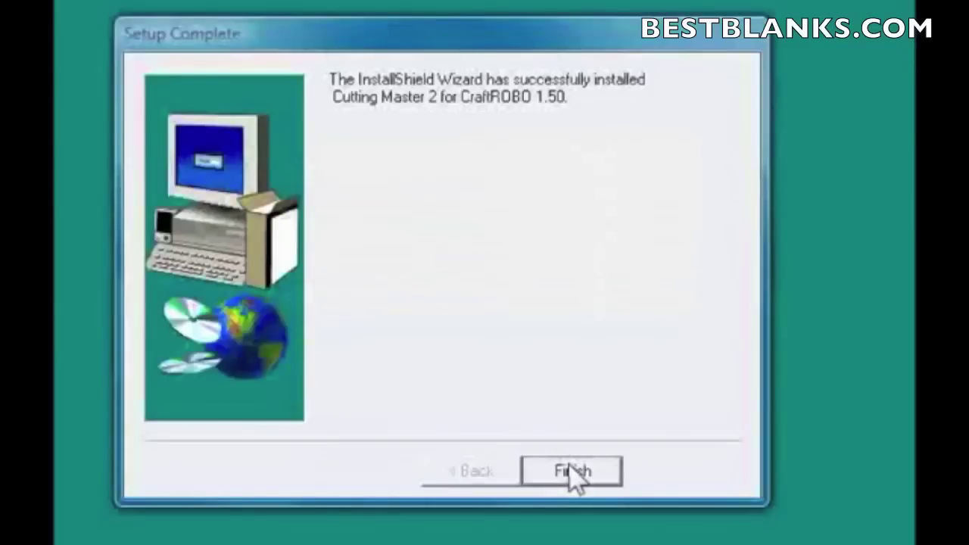
pyautogui.click(576, 475)
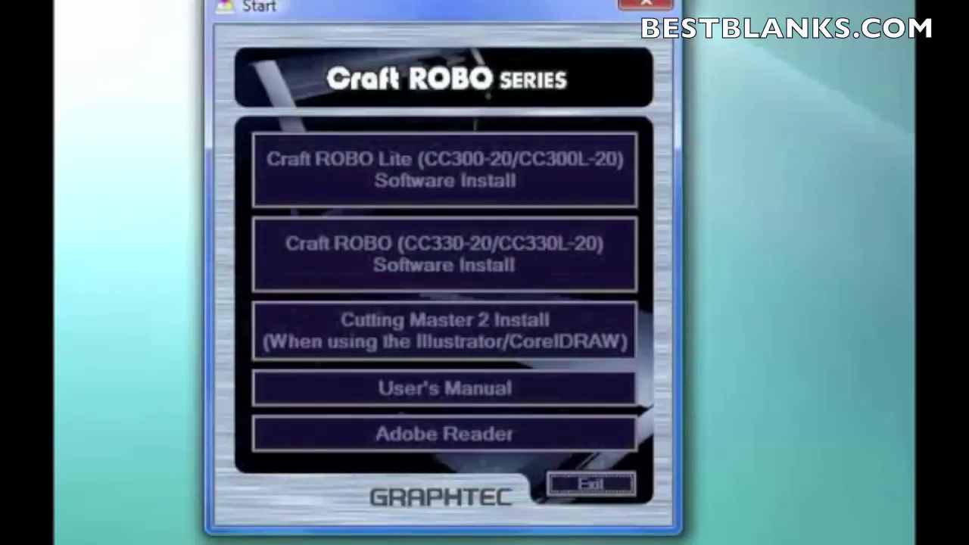
pyautogui.click(604, 490)
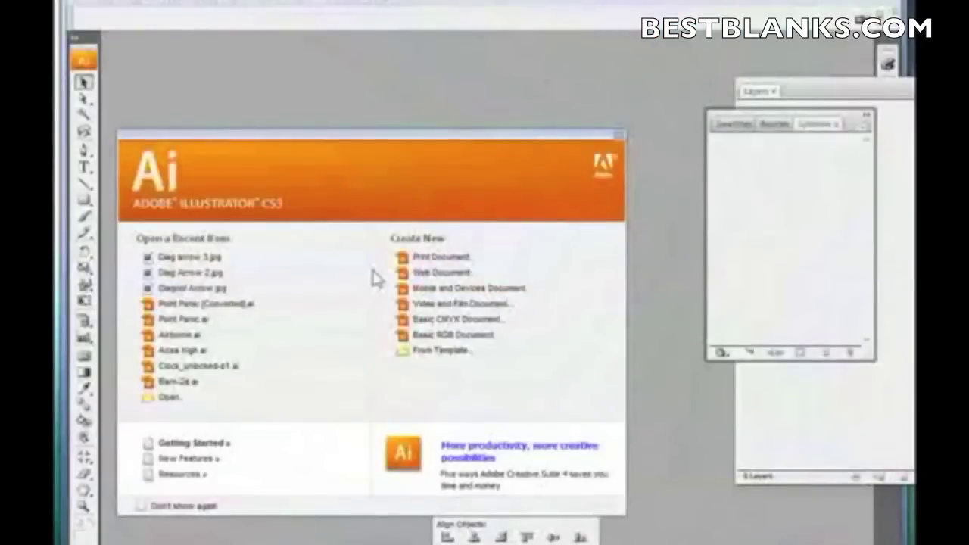
# - Create a blank letter-size print document and bring up the File > Cutting Master Robo 2 submenu
pyautogui.click(431, 258)
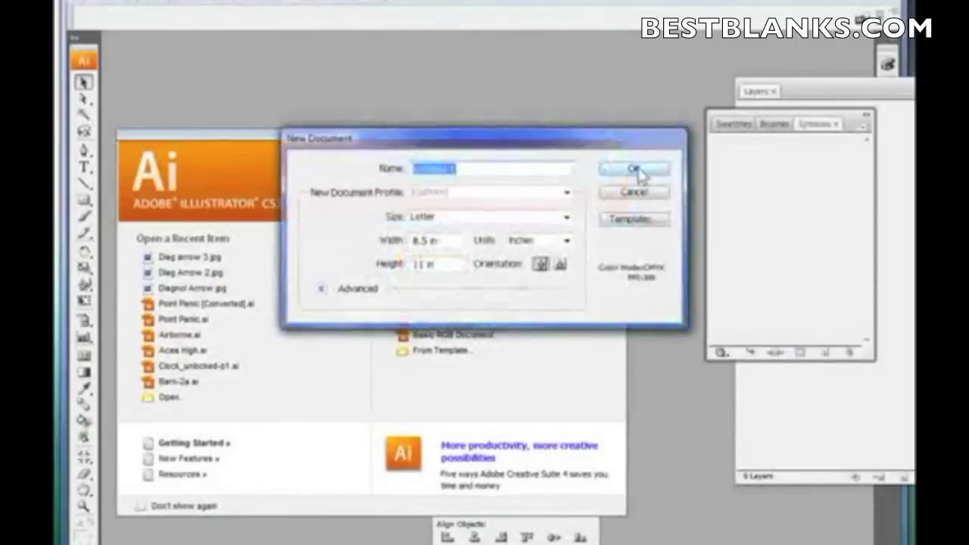
pyautogui.click(636, 168)
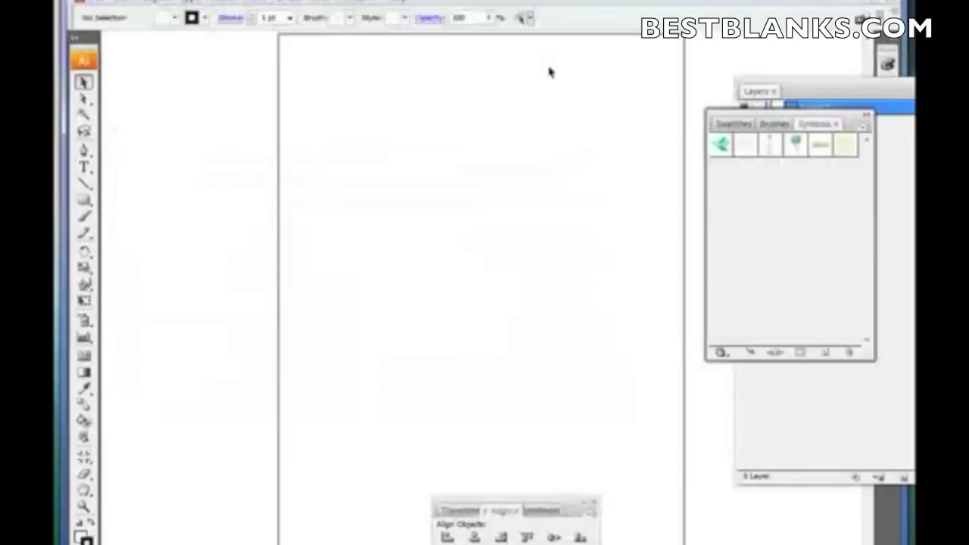
pyautogui.click(98, 6)
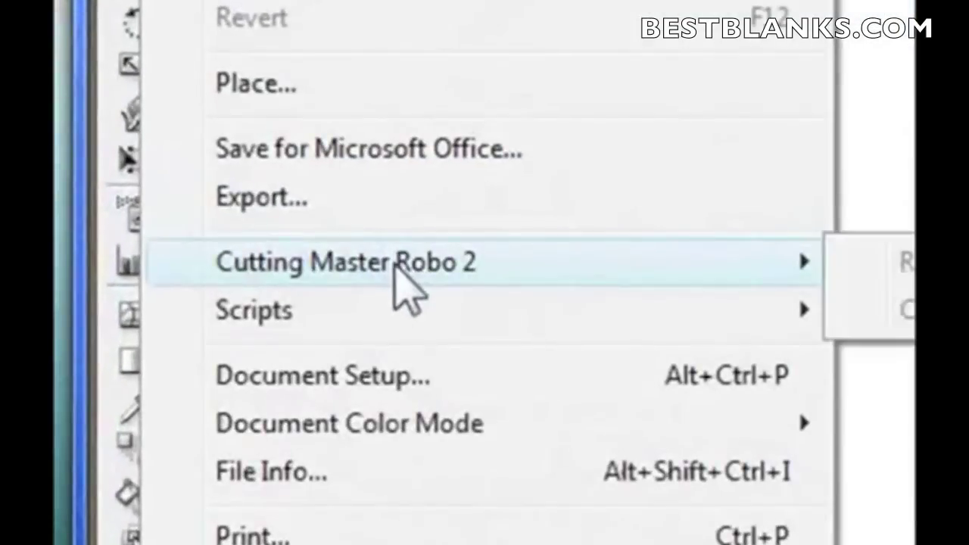
pyautogui.moveTo(372, 267)
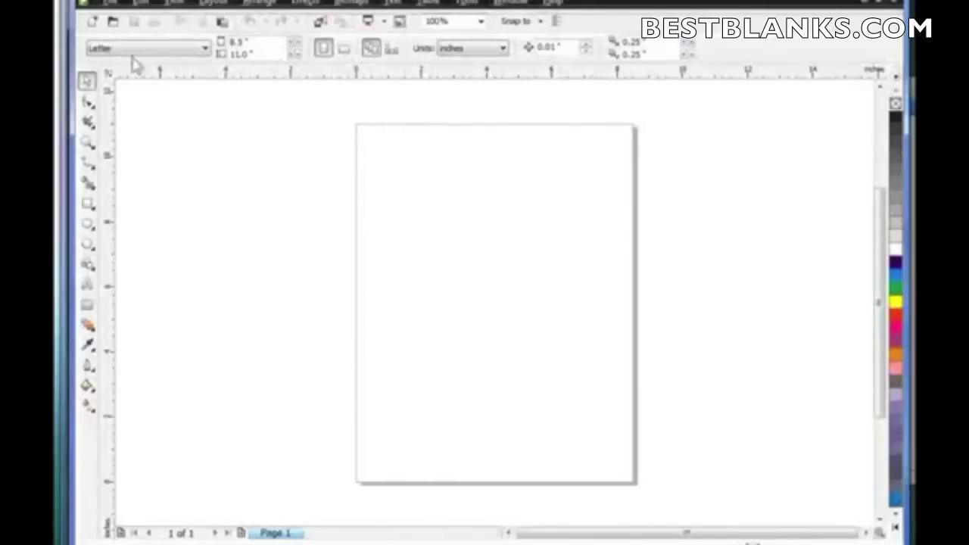
pyautogui.click(112, 3)
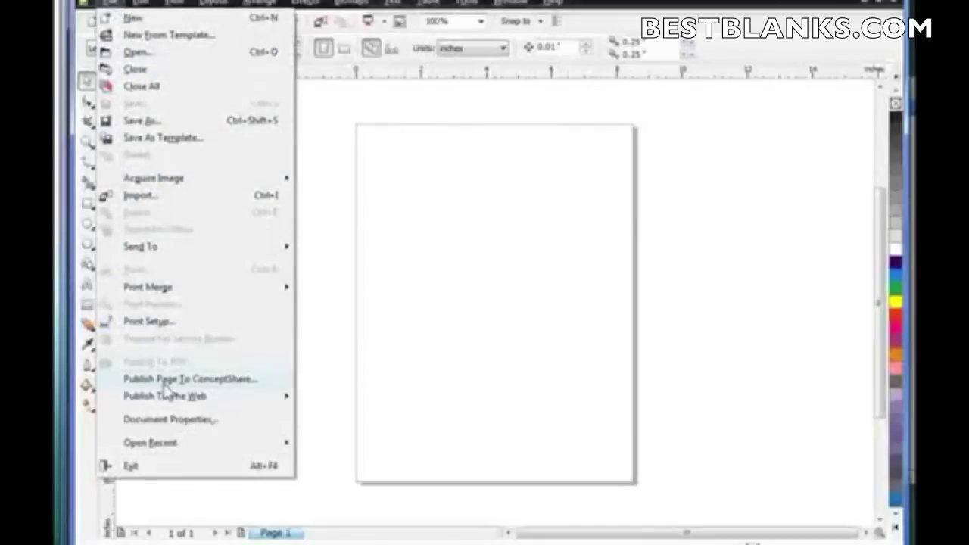
pyautogui.click(322, 189)
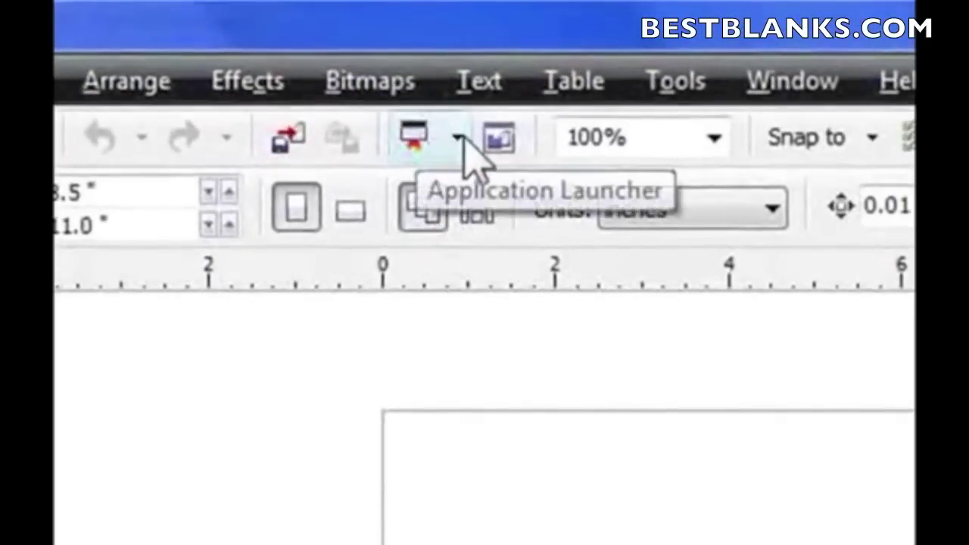
pyautogui.click(459, 138)
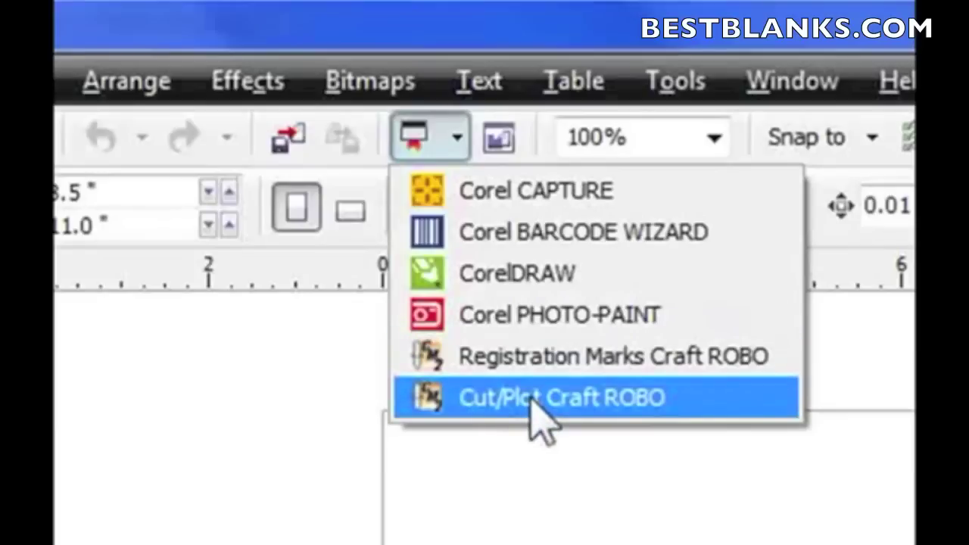
pyautogui.click(528, 517)
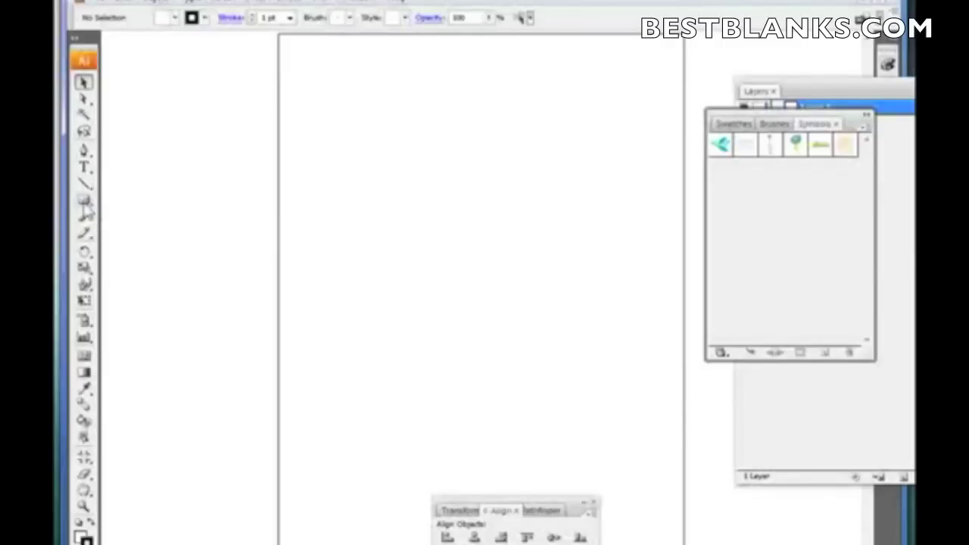
# - Draw a rectangle near the top of the artboard and open Cutting Master Robo 2's Cut/Plot window
pyautogui.click(83, 201)
pyautogui.moveTo(309, 116); pyautogui.dragTo(511, 270)
pyautogui.click(97, 6)
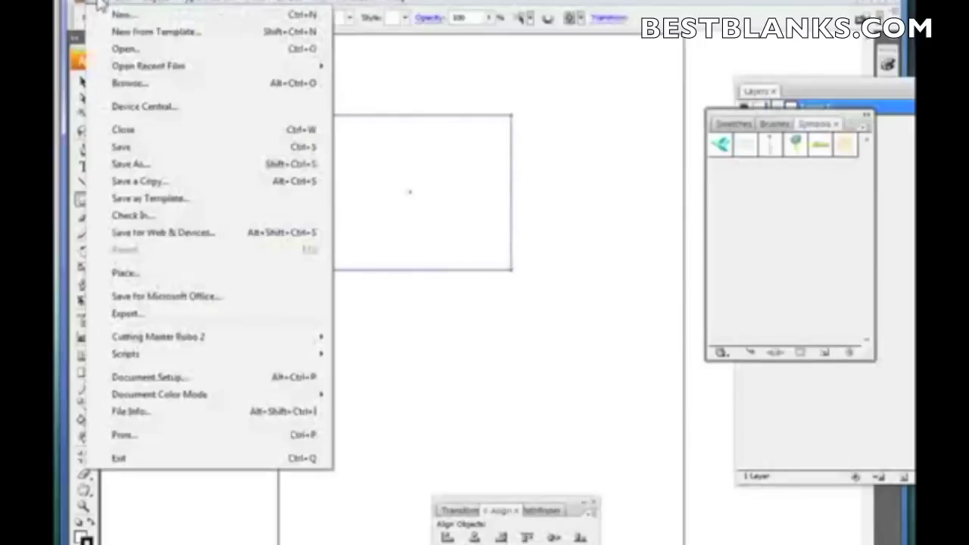
pyautogui.moveTo(203, 339)
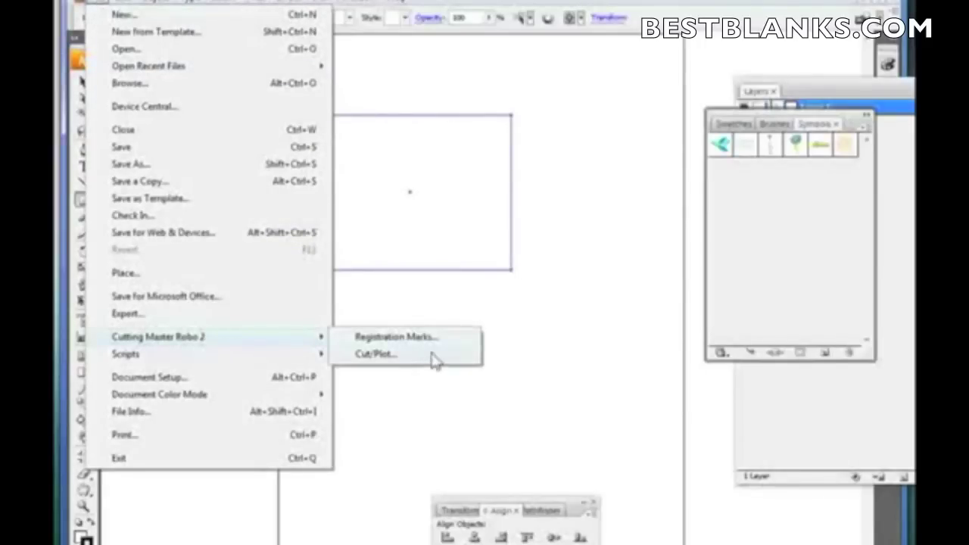
pyautogui.click(379, 354)
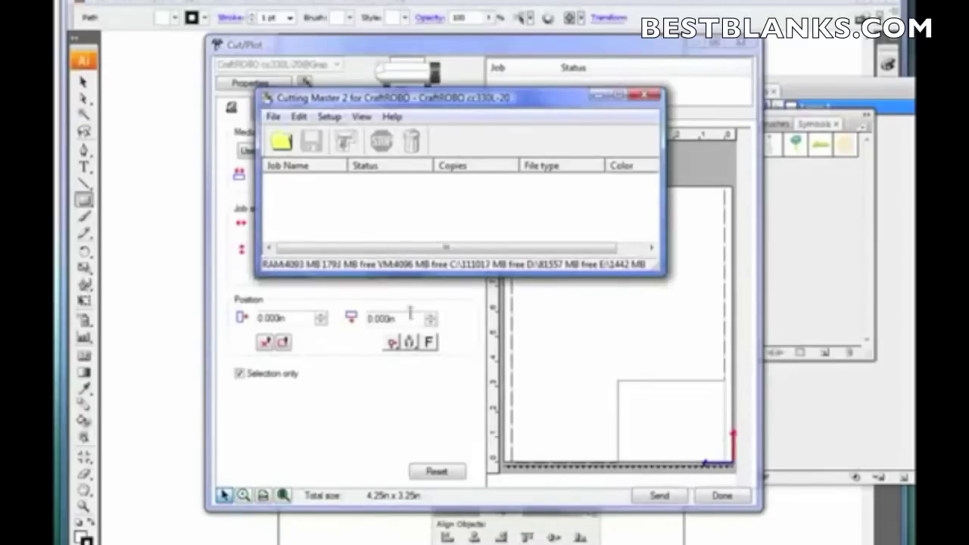
# - Create a CraftROBO cc330L-20 setup with the default name and Graphtec USB port
pyautogui.click(601, 96)
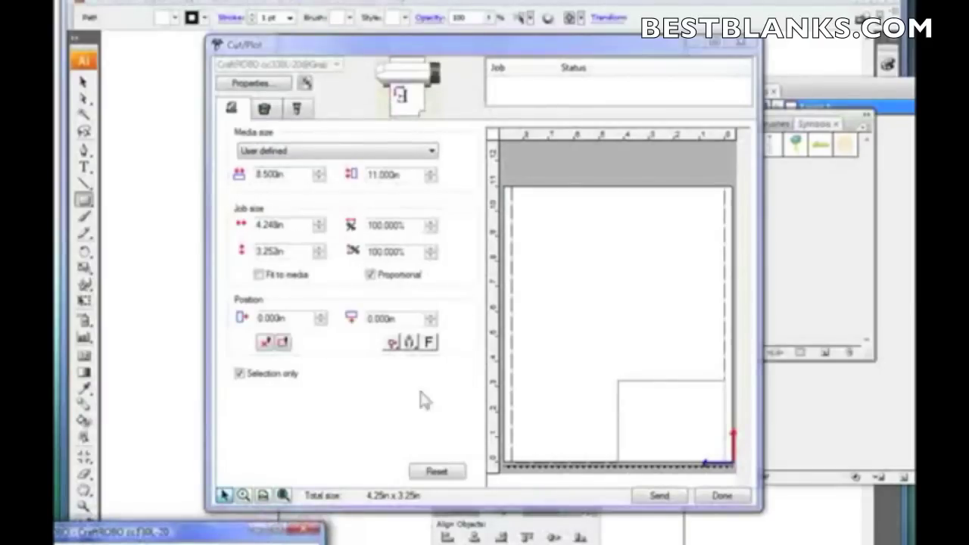
pyautogui.click(114, 533)
pyautogui.click(284, 97)
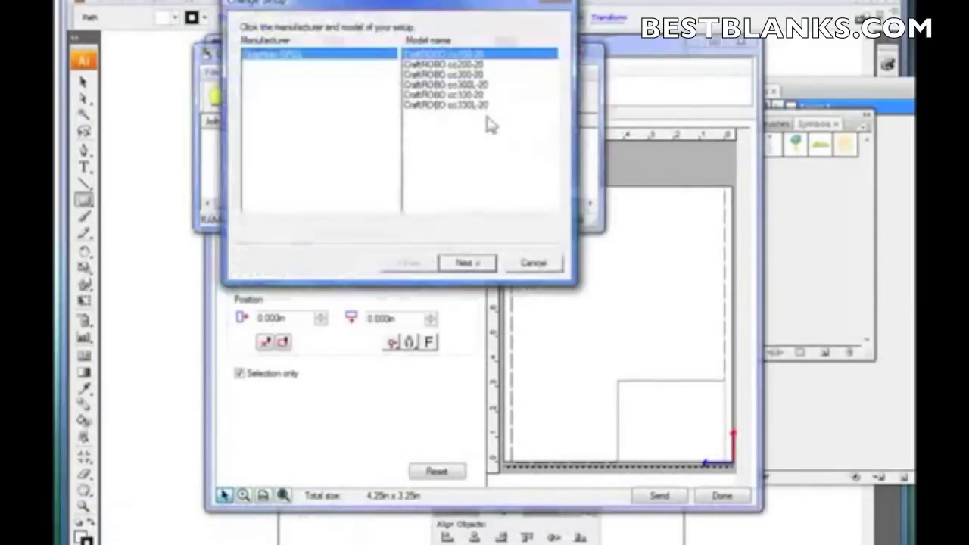
pyautogui.click(454, 105)
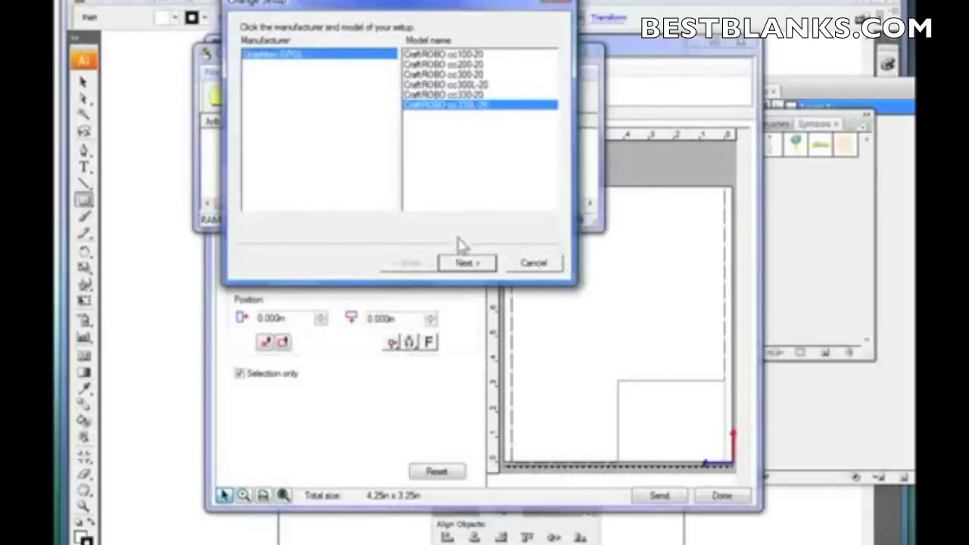
pyautogui.click(467, 263)
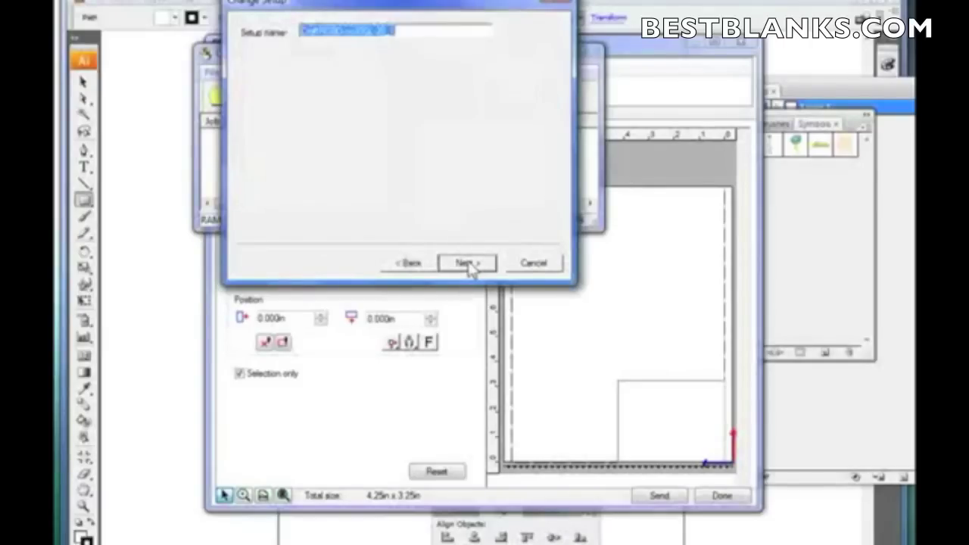
pyautogui.click(467, 263)
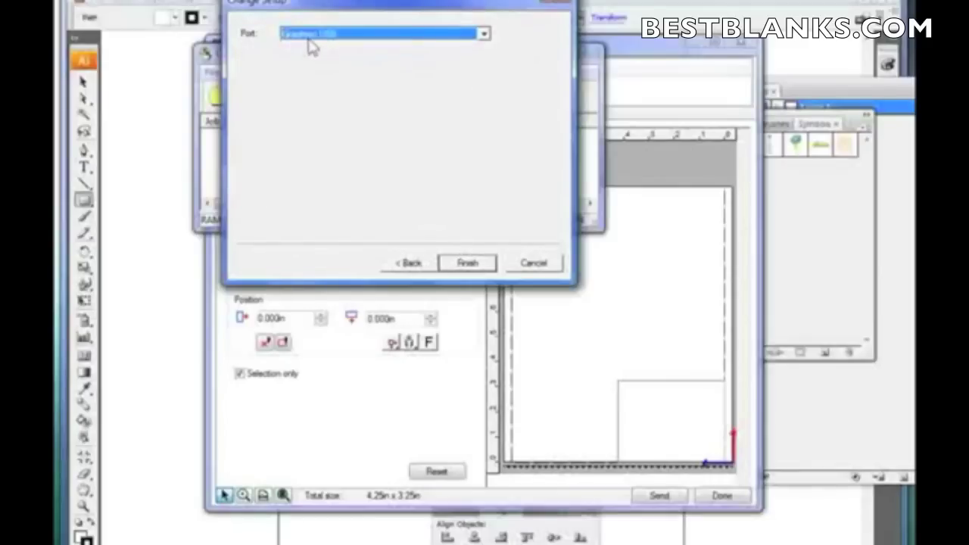
pyautogui.click(469, 271)
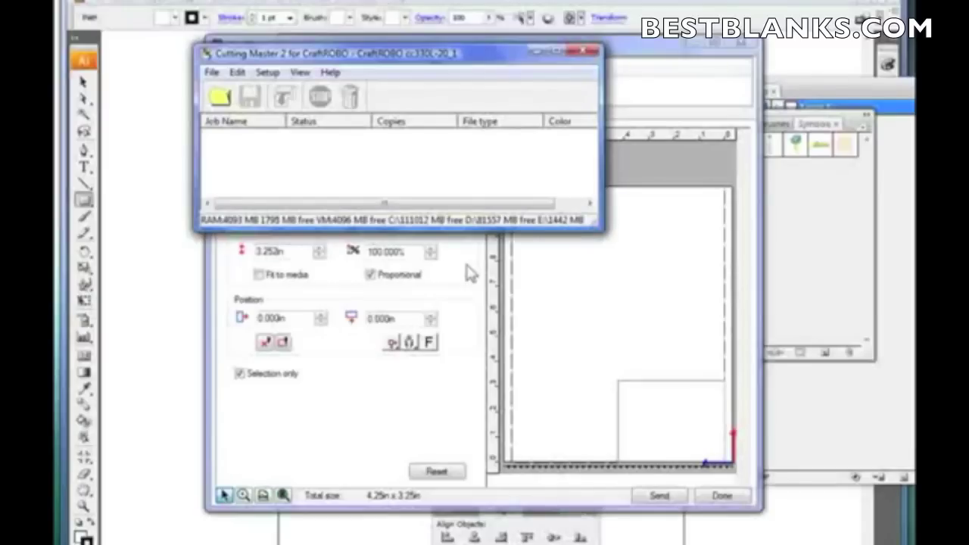
# - Check the port in the cutter's Properties, then minimize the Cutting Master 2 job manager
pyautogui.click(536, 52)
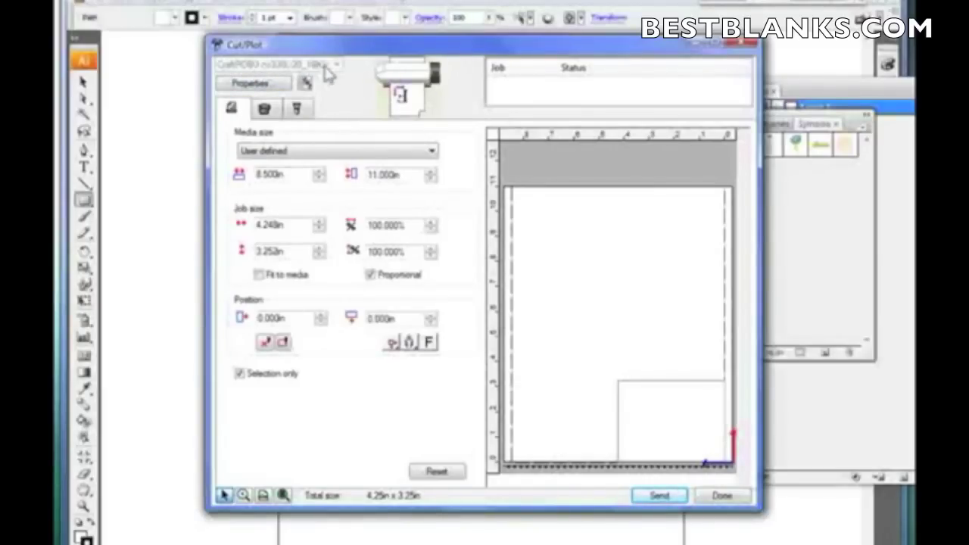
pyautogui.click(265, 84)
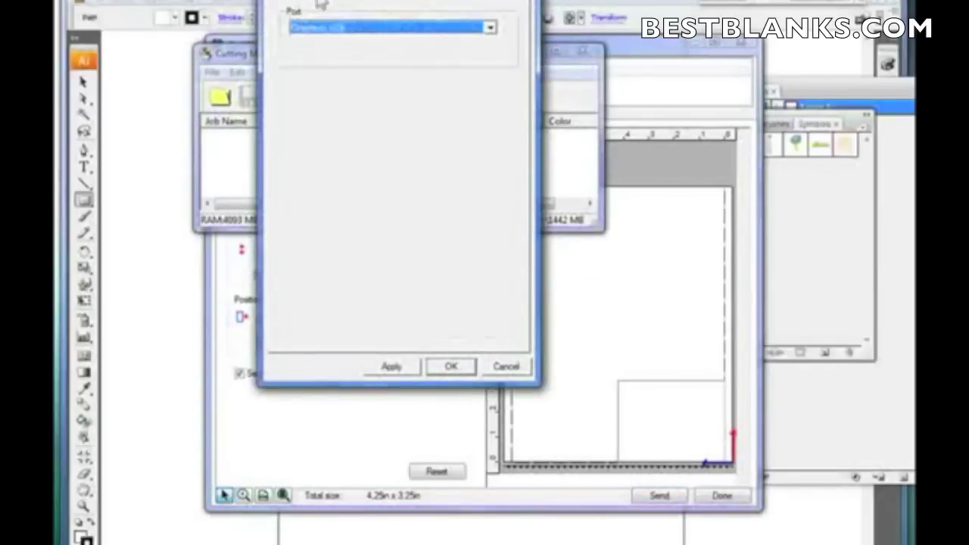
pyautogui.click(329, 30)
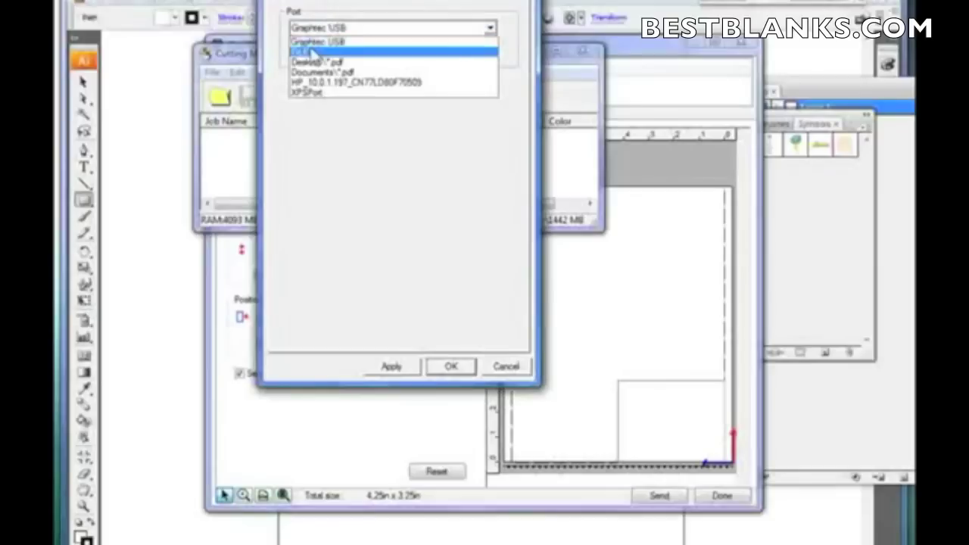
pyautogui.click(310, 52)
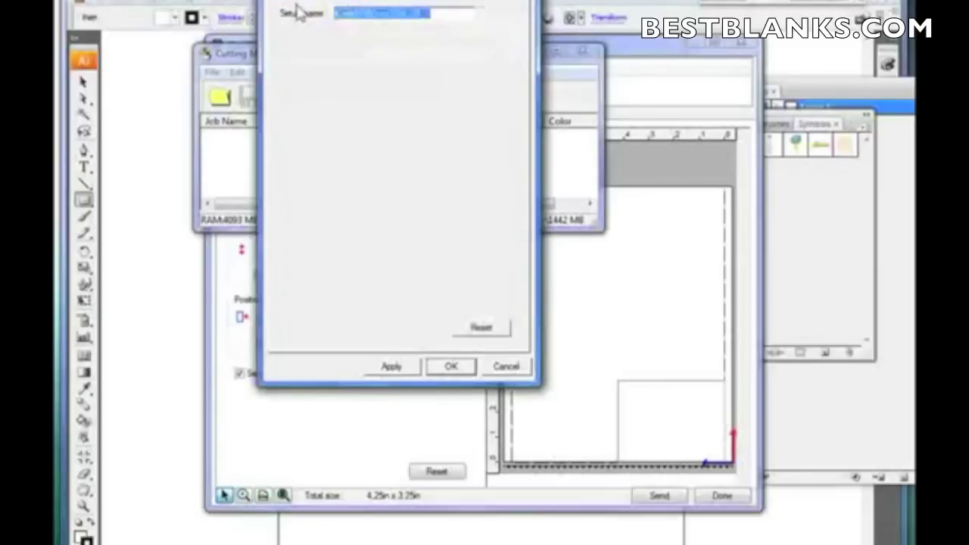
pyautogui.click(452, 366)
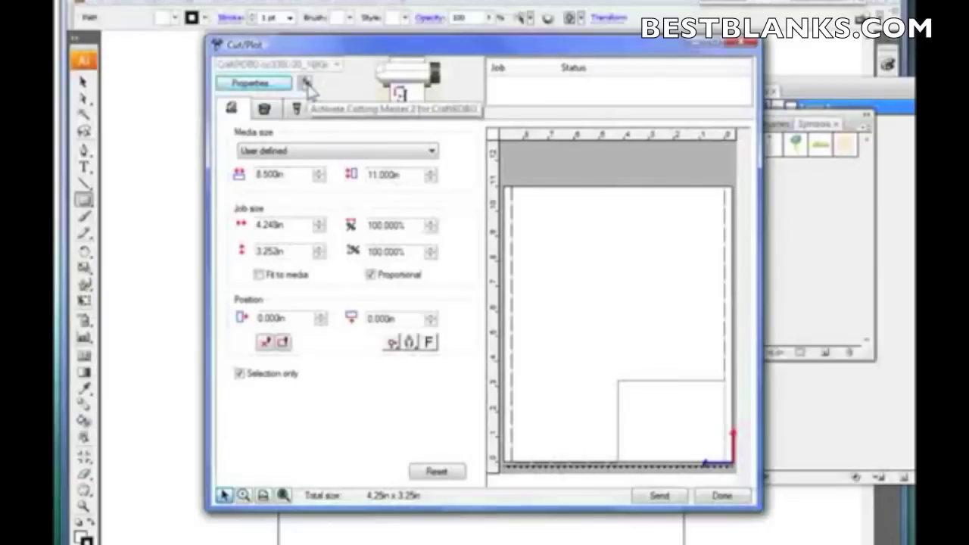
pyautogui.click(308, 85)
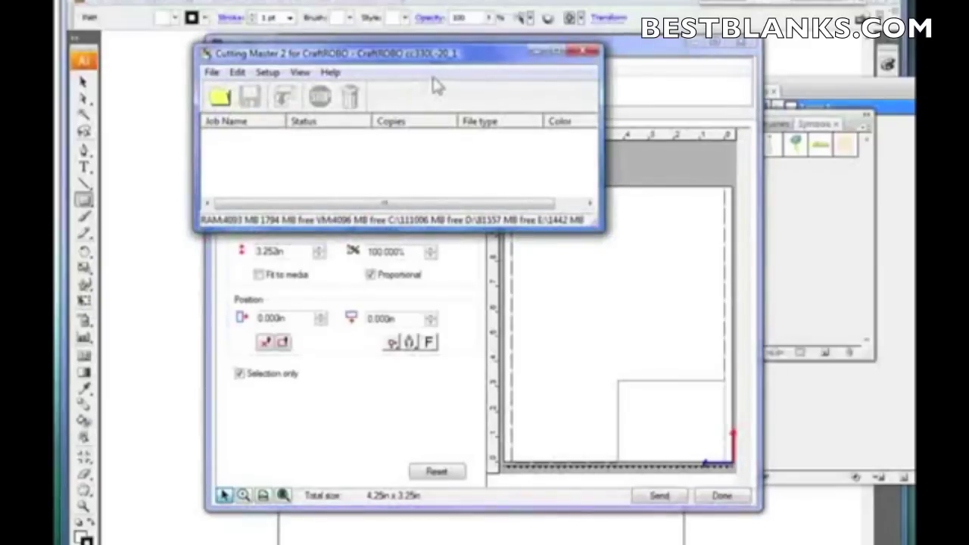
pyautogui.click(535, 55)
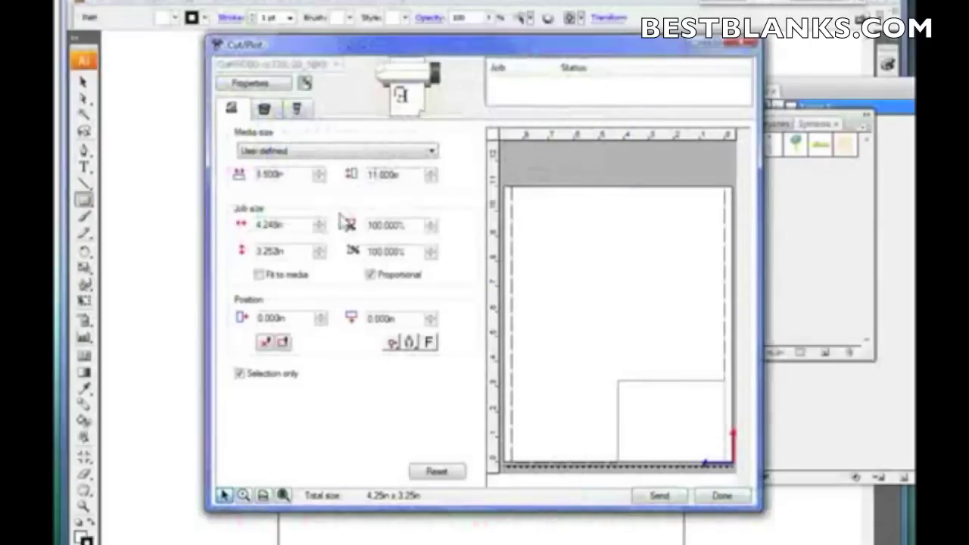